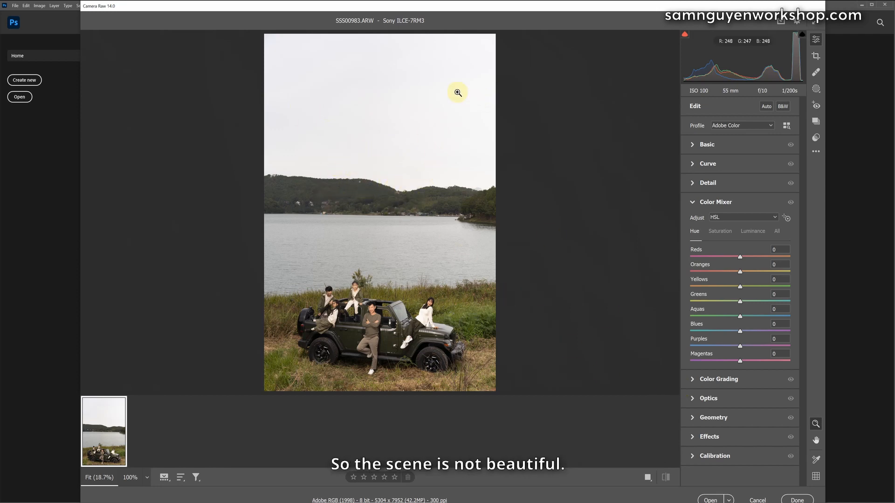
Open the raw photo in Photoshop and apply the Water Color cast to the lake, sampling the water as the colour range.
click(709, 498)
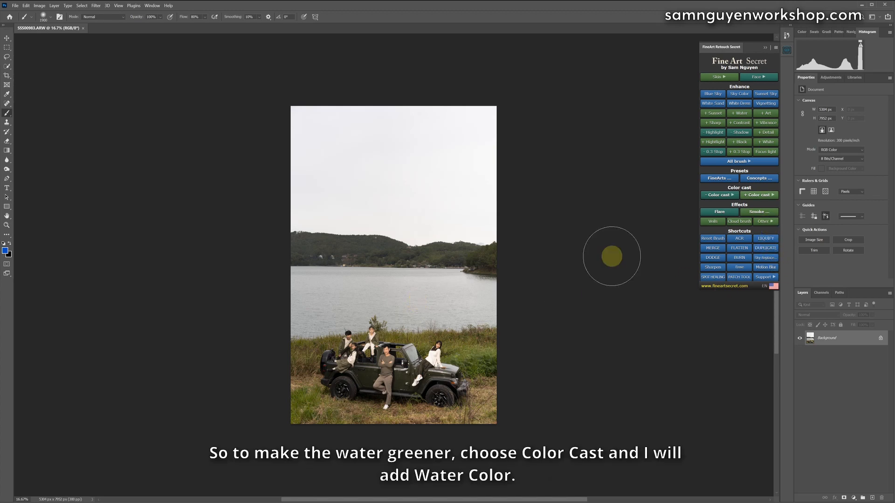
click(764, 198)
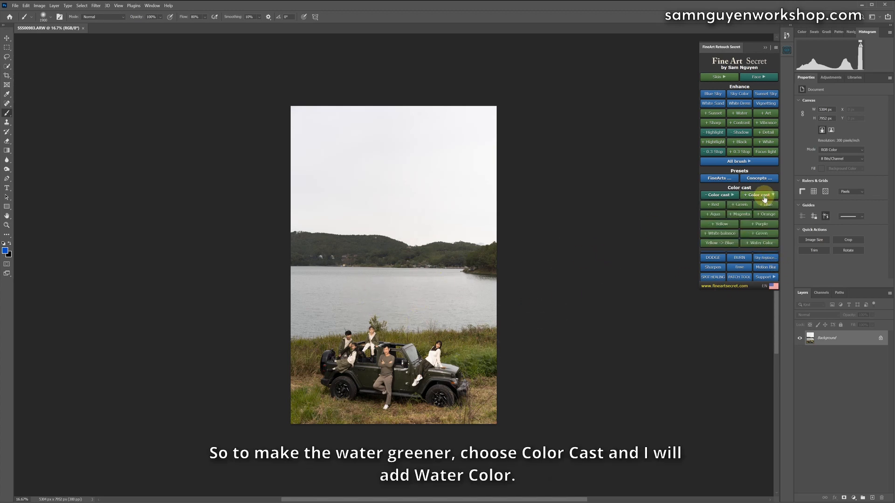
click(756, 246)
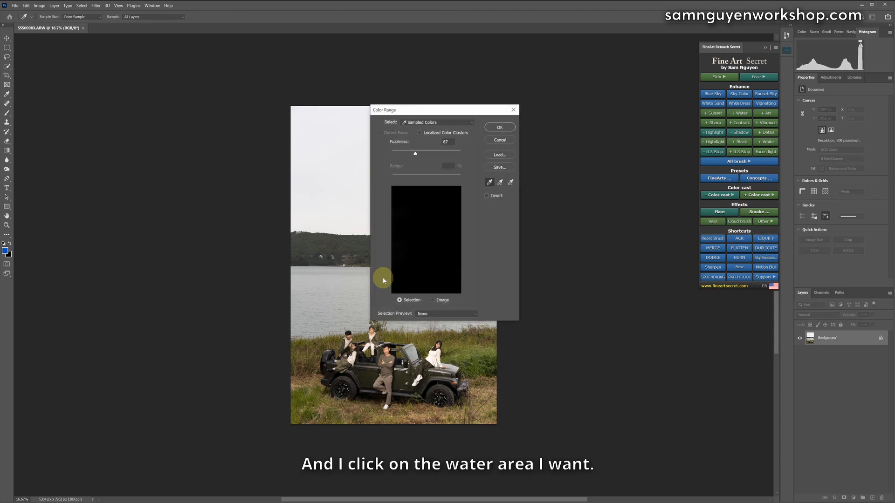
click(354, 288)
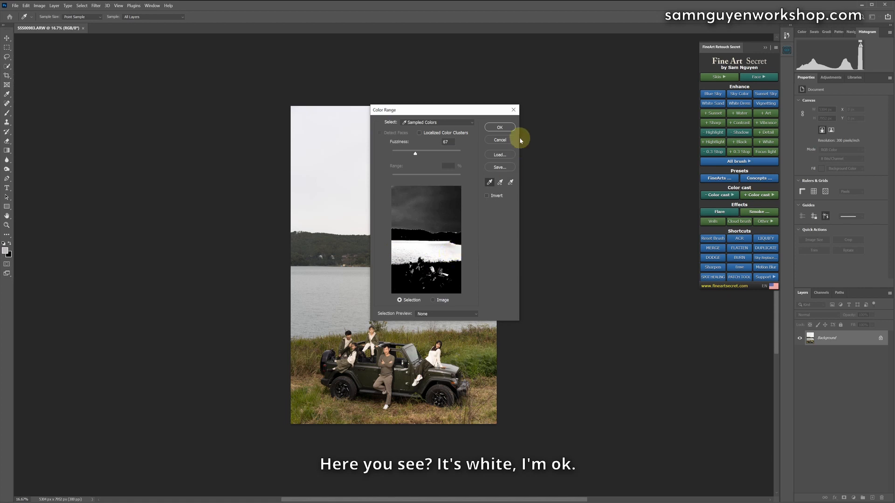
click(509, 129)
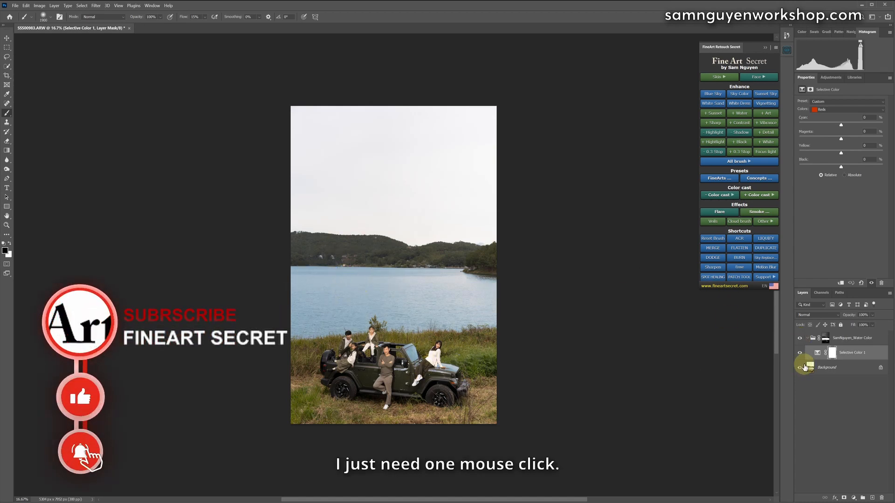
Remove the water colour tint from the car's windshield and surroundings by painting black on the Water Color group's mask with a smaller brush.
click(821, 339)
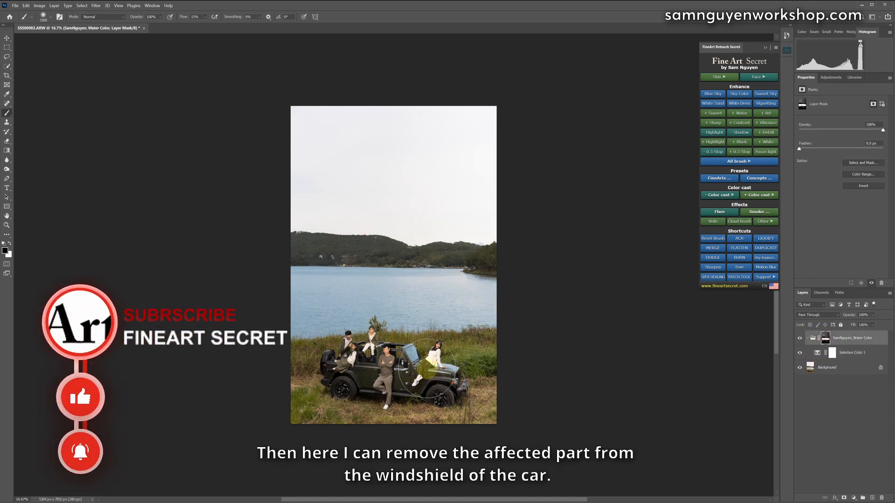
key(bracketleft)
key(bracketleft)
key(bracketleft)
key(bracketleft)
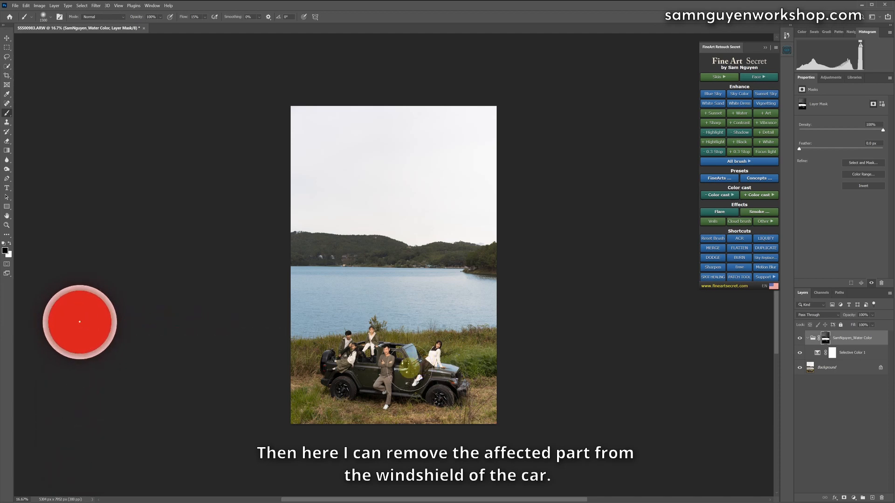
mouse_move(410, 368)
mouse_down()
mouse_move(498, 373)
mouse_move(468, 386)
mouse_move(479, 366)
mouse_move(348, 371)
mouse_move(358, 388)
mouse_move(384, 376)
mouse_move(362, 365)
mouse_move(330, 371)
mouse_move(491, 404)
mouse_move(320, 413)
mouse_move(495, 414)
mouse_up()
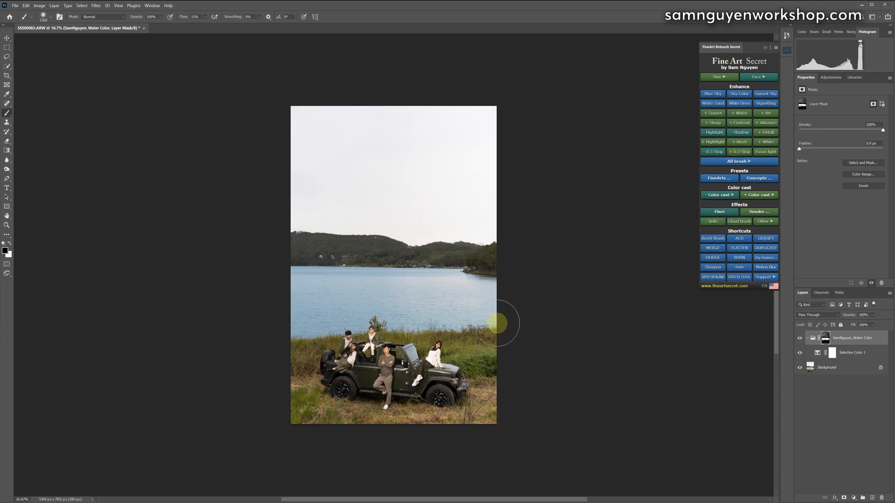
Add the Contrast enhancement, reduce its layer opacity to 59%, and compare the photo with and without it.
click(739, 123)
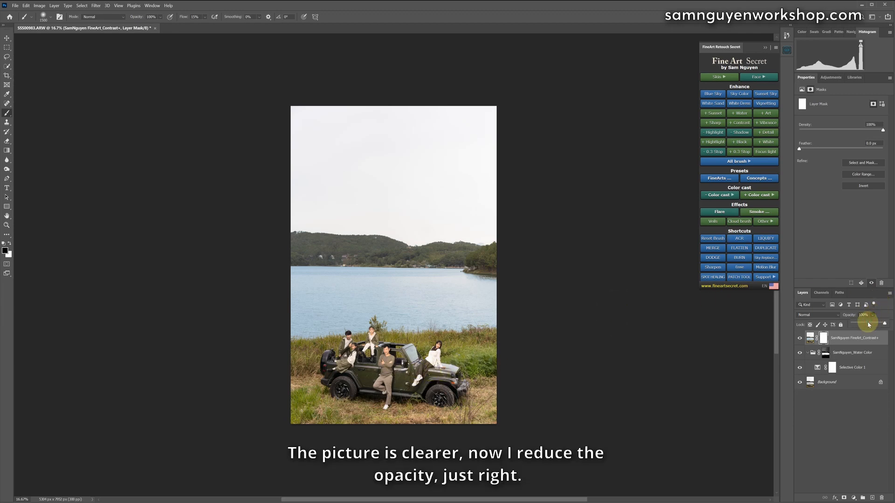
click(869, 325)
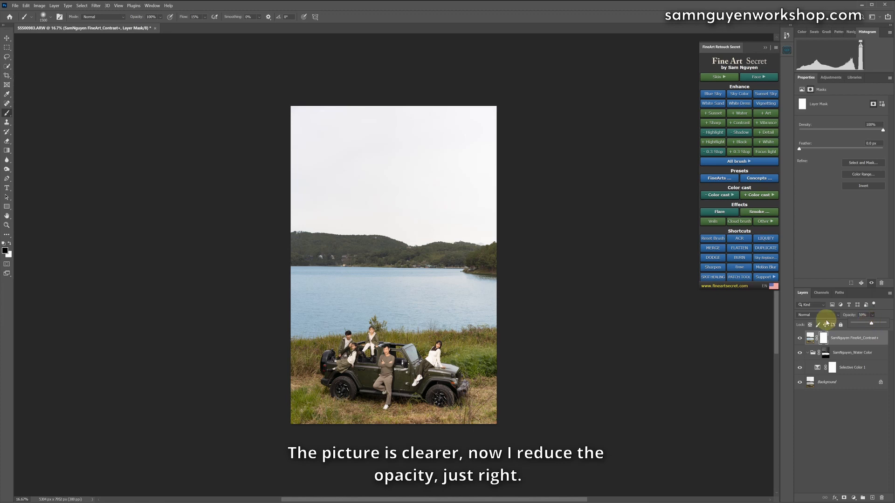
click(799, 338)
click(799, 338)
click(799, 339)
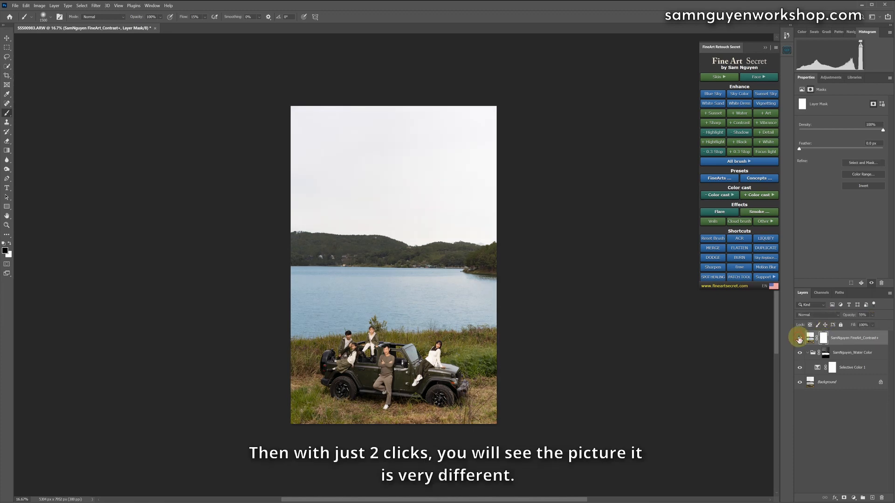
click(799, 338)
Reset and resize the brush, and mask the added contrast out around the lower corners of the photo.
click(710, 239)
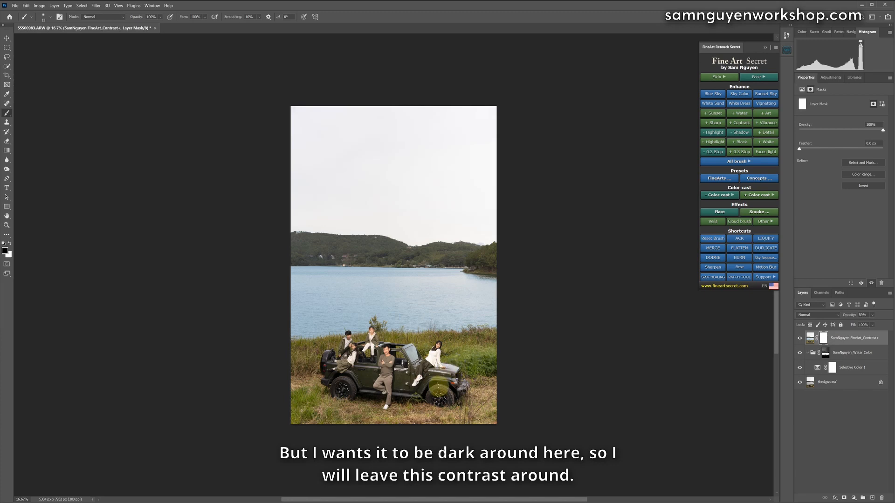
key(bracketright)
key(bracketright)
key(bracketright)
key(bracketright)
key(bracketright)
key(bracketright)
key(bracketright)
key(bracketright)
key(bracketright)
key(bracketright)
key(bracketright)
key(bracketright)
key(bracketright)
key(bracketright)
key(bracketright)
key(bracketright)
key(bracketright)
key(bracketright)
key(bracketright)
key(bracketright)
key(bracketright)
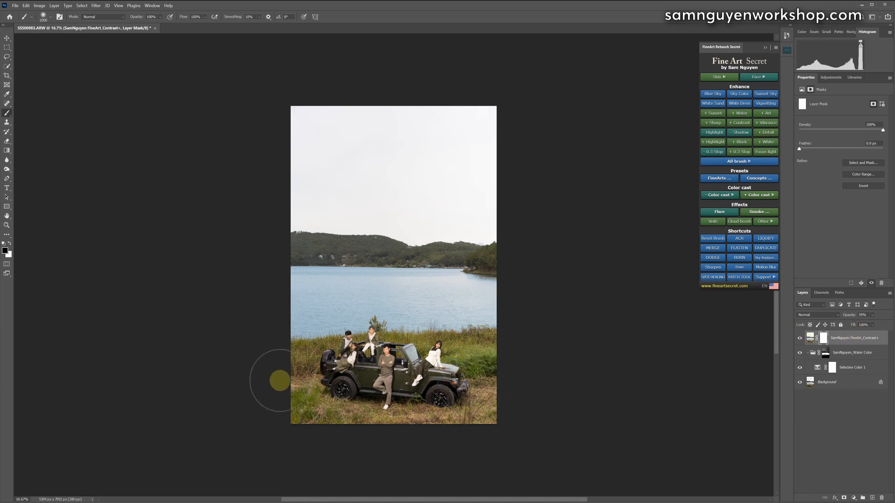
key(bracketleft)
key(bracketleft)
key(bracketleft)
key(bracketleft)
key(bracketleft)
key(bracketleft)
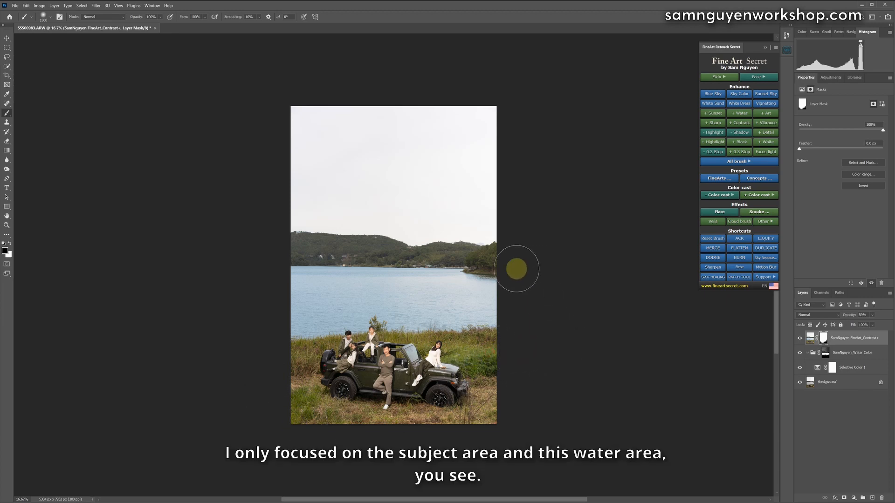
Group the contrast and water colour layers and compare the photo with and without the group.
click(844, 369)
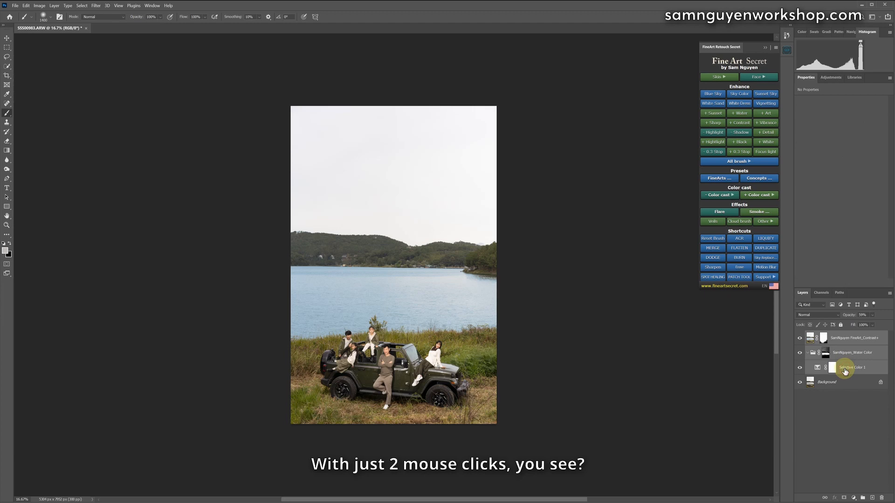
key(ctrl+g)
click(800, 335)
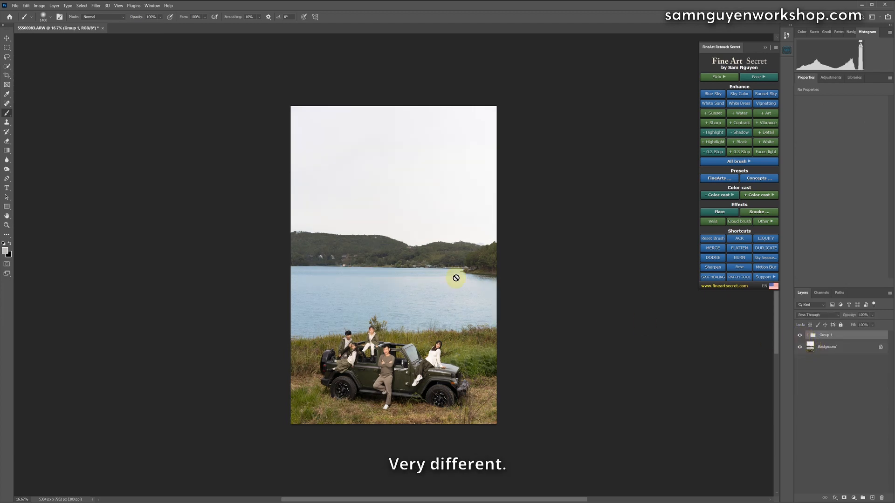
Merge the visible layers into a new layer and replace its sky with the rippled-cloud Blue sky, output to new layers.
click(716, 251)
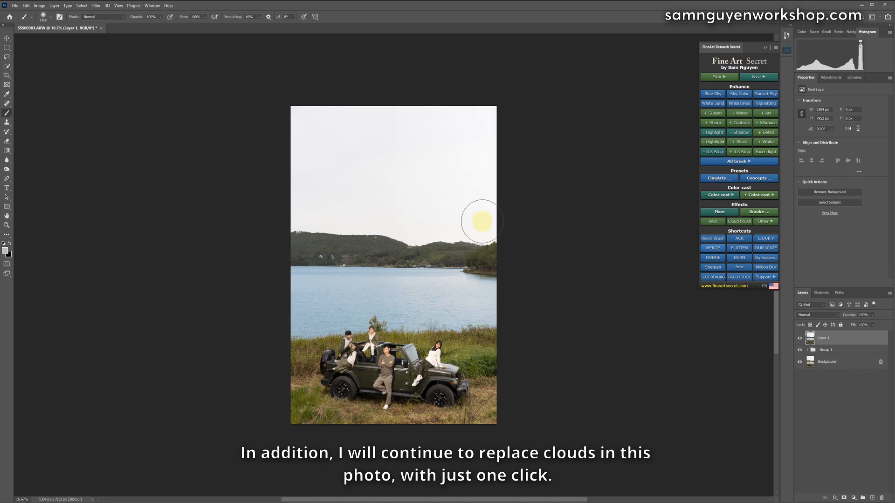
click(757, 259)
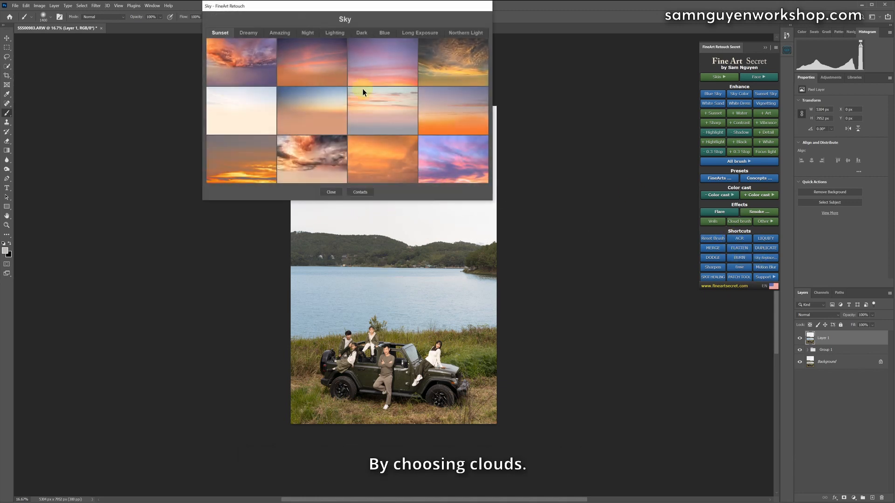
click(384, 34)
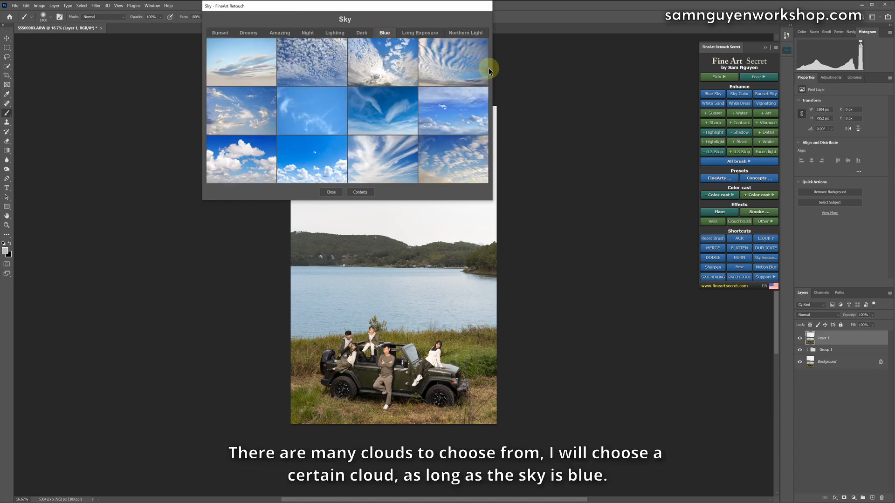
click(446, 68)
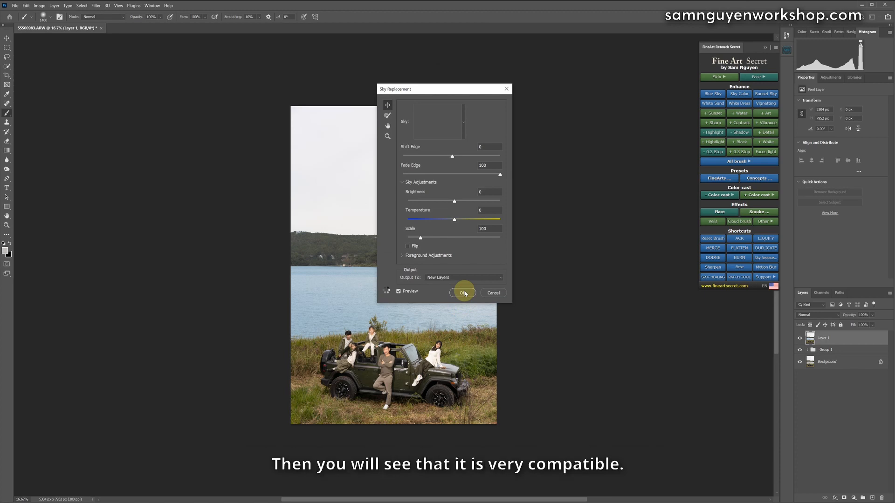
click(463, 292)
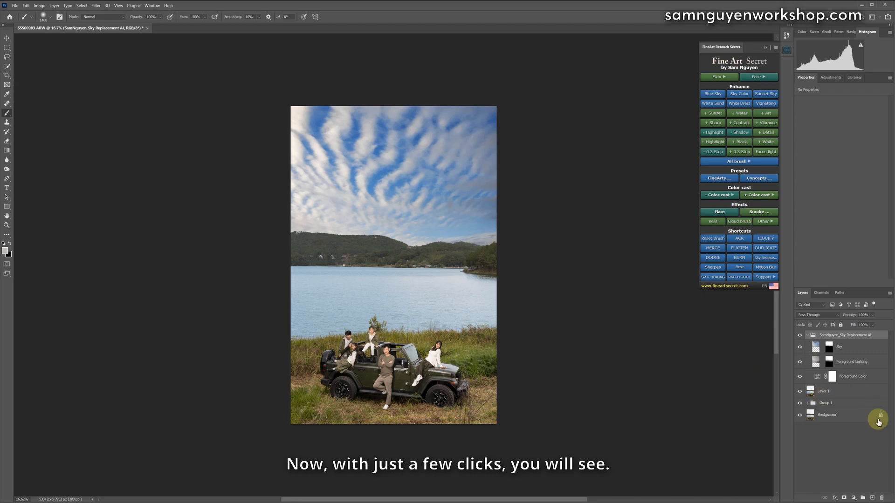
Group all layers above the background, including the sky replacement, and compare the photo before and after.
shift+click(849, 404)
key(ctrl+g)
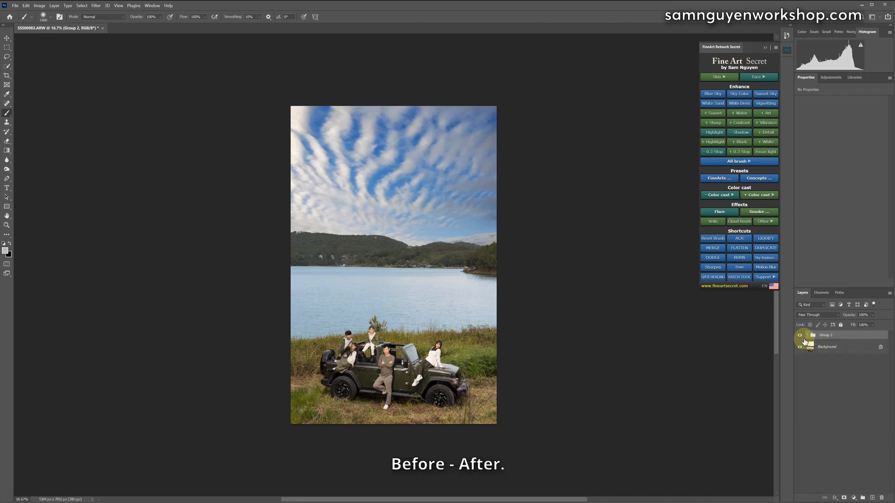
click(800, 336)
click(800, 335)
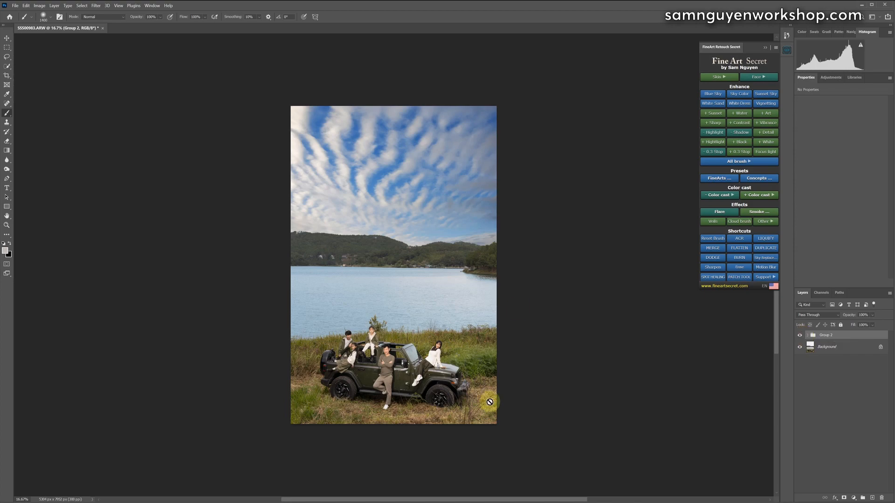
Examine the people and car up close, and compare the whole photo with and without the edit group.
key(ctrl+plus)
key(ctrl+plus)
key(ctrl+plus)
drag(351, 441, 372, 301)
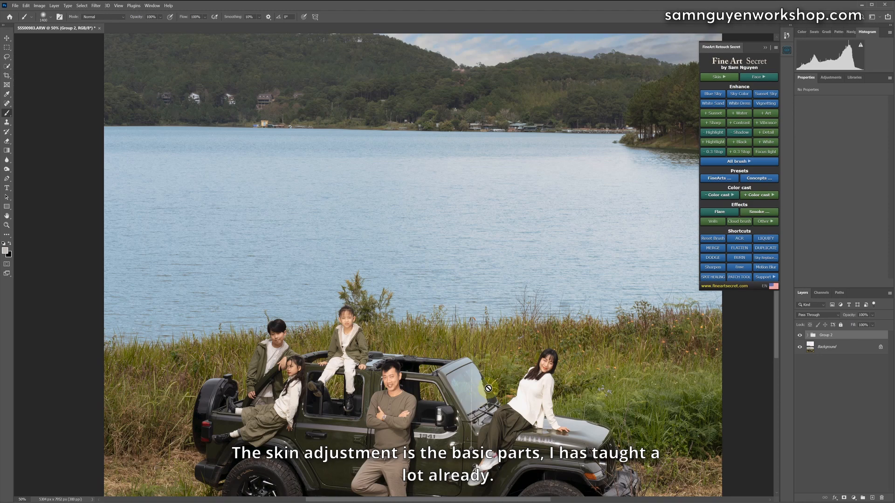
key(ctrl+minus)
key(ctrl+minus)
key(ctrl+minus)
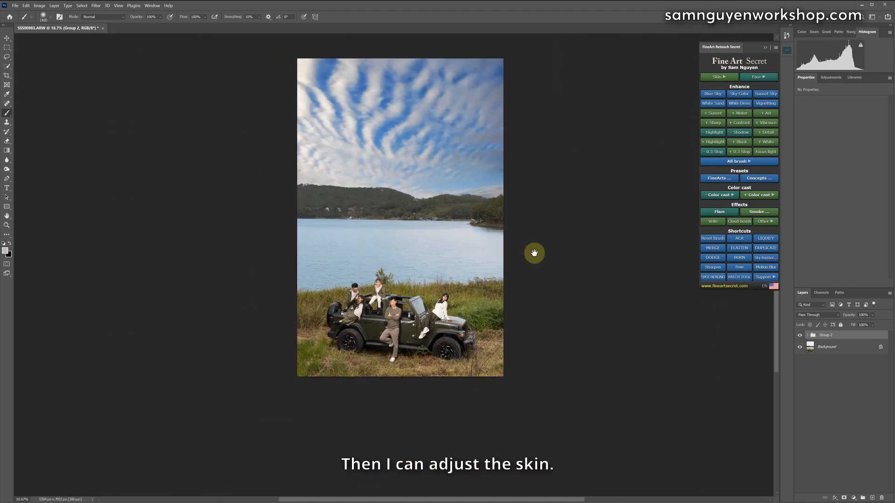
drag(534, 253, 549, 303)
key(ctrl+plus)
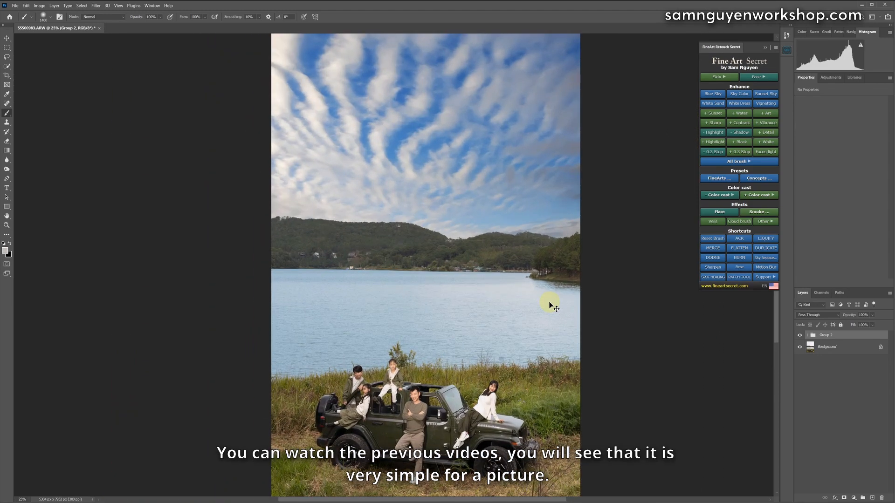
key(ctrl+minus)
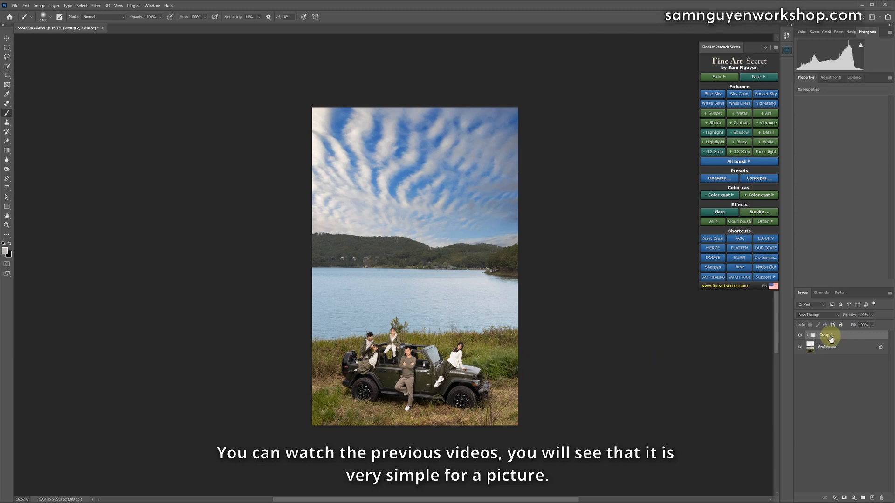
click(800, 335)
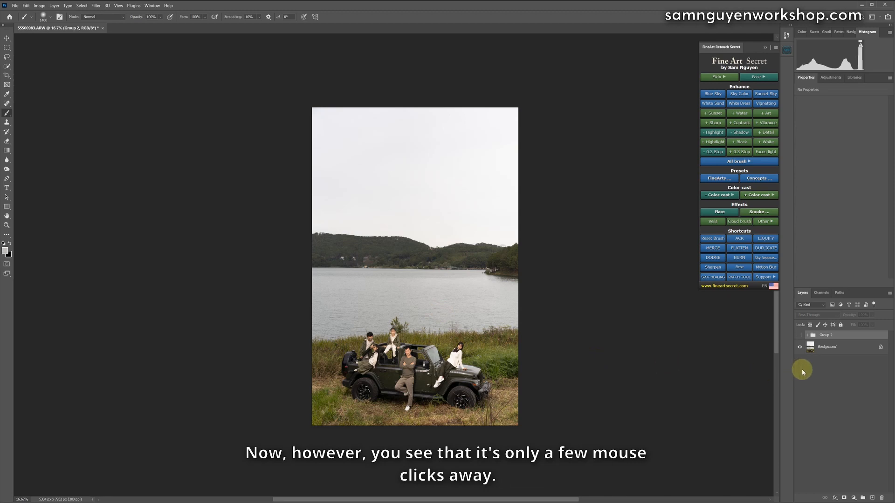
click(800, 335)
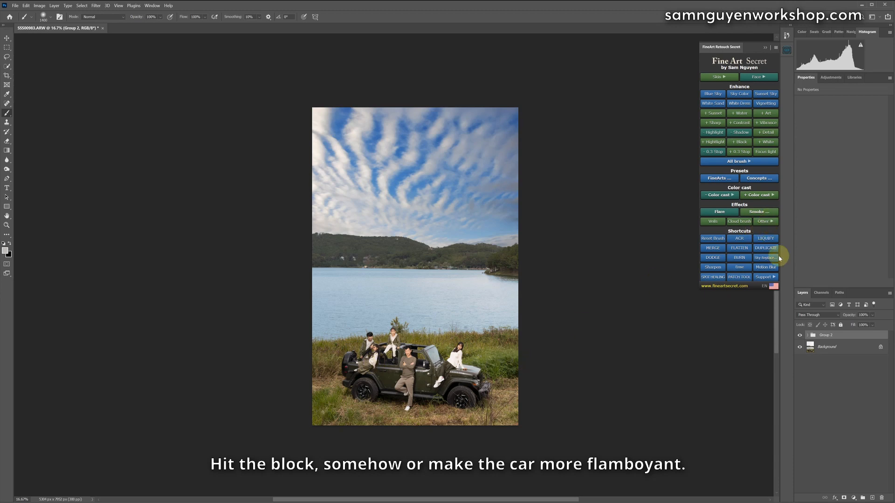
Merge the visible layers into a new layer and brush added Vibrance over the car through a black mask.
click(718, 250)
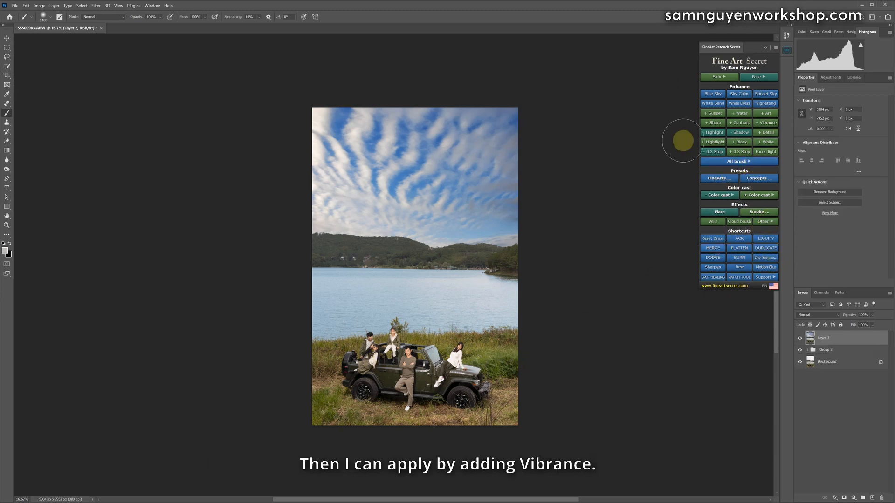
click(739, 161)
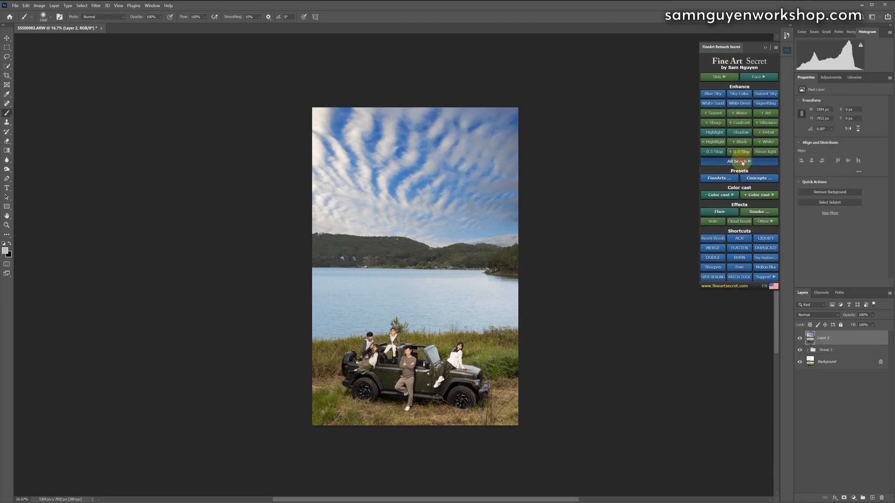
click(752, 190)
drag(445, 380, 469, 378)
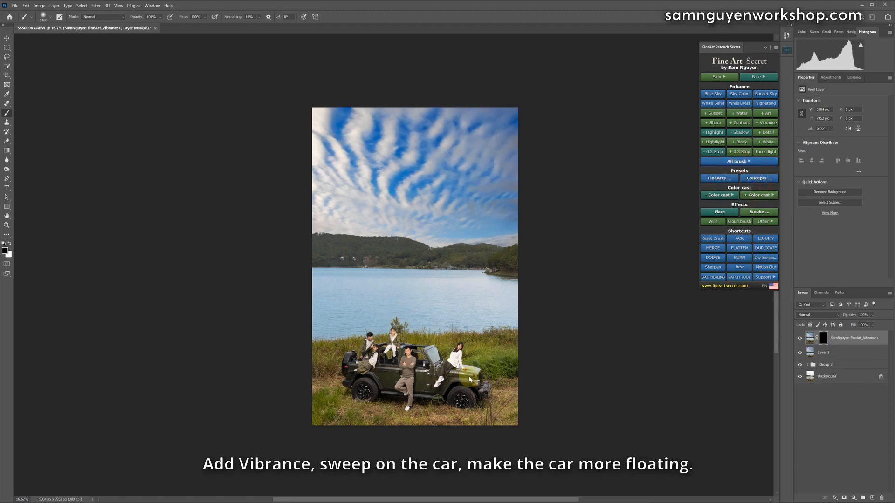
key(bracketleft)
key(bracketleft)
key(bracketleft)
mouse_move(452, 379)
mouse_down()
mouse_move(434, 400)
mouse_move(427, 367)
mouse_move(365, 381)
mouse_move(349, 358)
mouse_move(383, 367)
mouse_move(399, 352)
mouse_move(393, 365)
mouse_move(418, 359)
mouse_up()
key(bracketright)
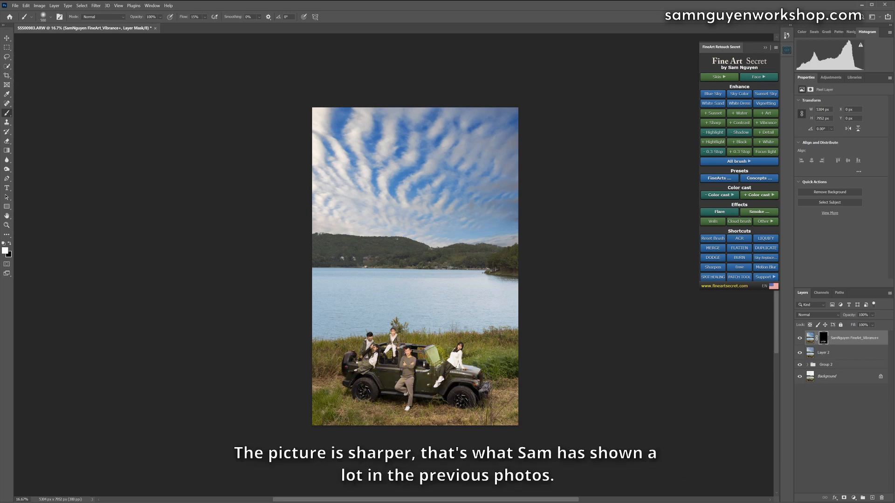
key(bracketright)
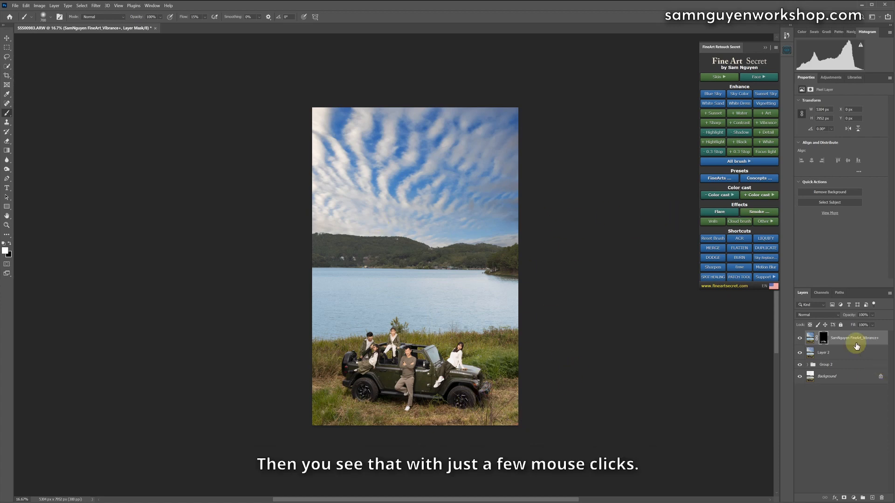
Group the vibrance layer, the merged layer beneath it and the earlier edit group together.
shift+click(829, 367)
key(ctrl+g)
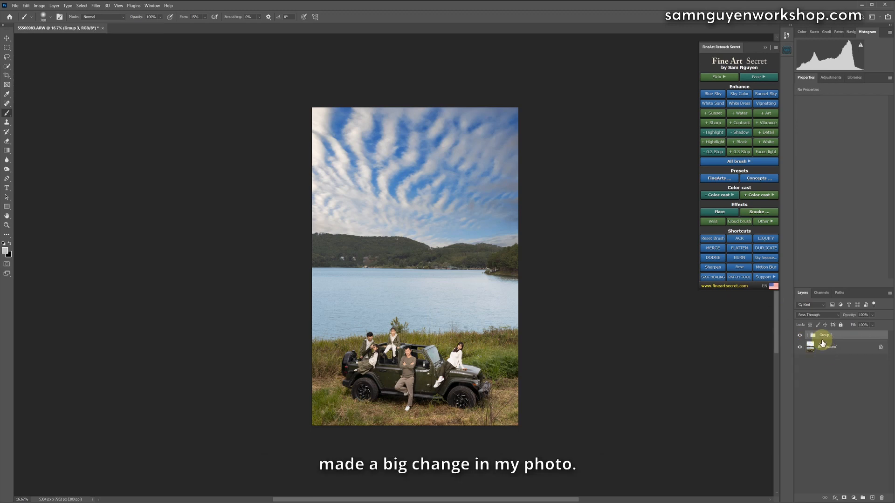
Merge the visible layers into a new layer above the edit group, add a Vibrance layer, and compare the photo with and without it.
click(799, 336)
click(799, 337)
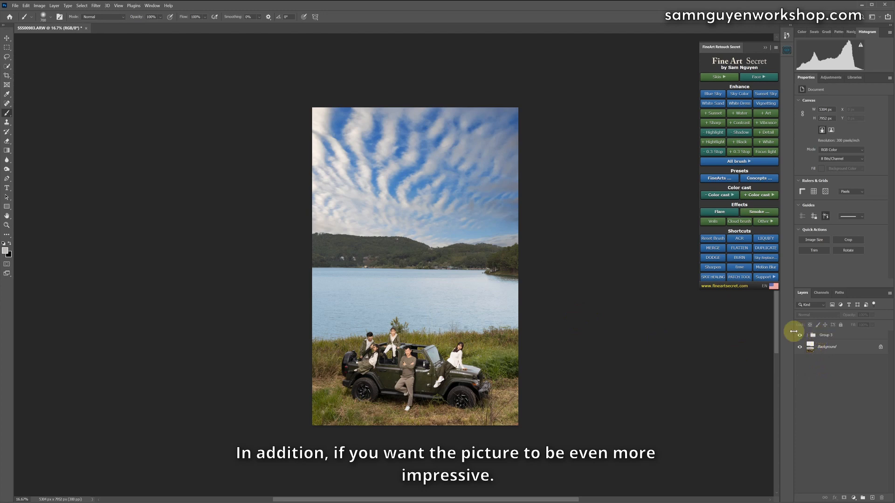
click(831, 336)
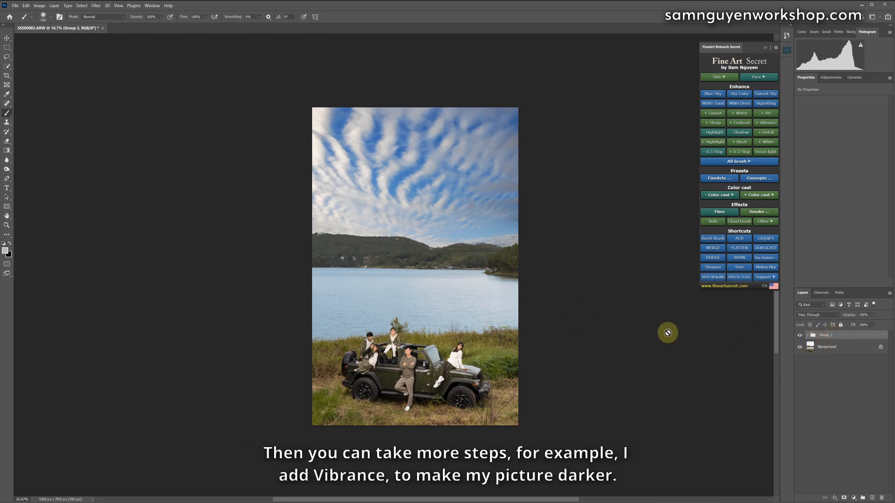
click(714, 247)
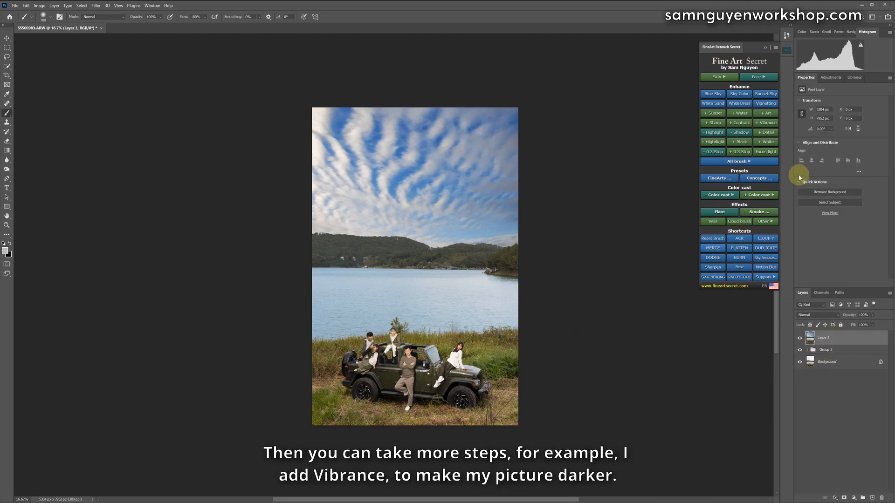
click(760, 123)
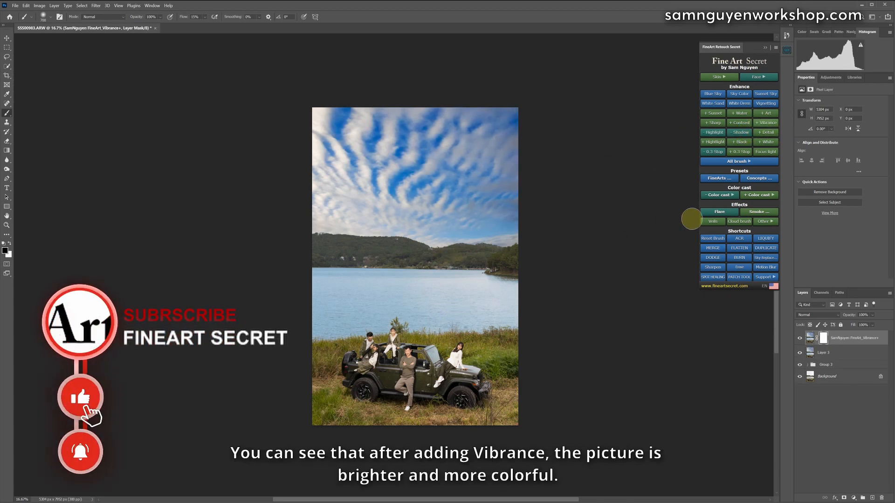
click(799, 339)
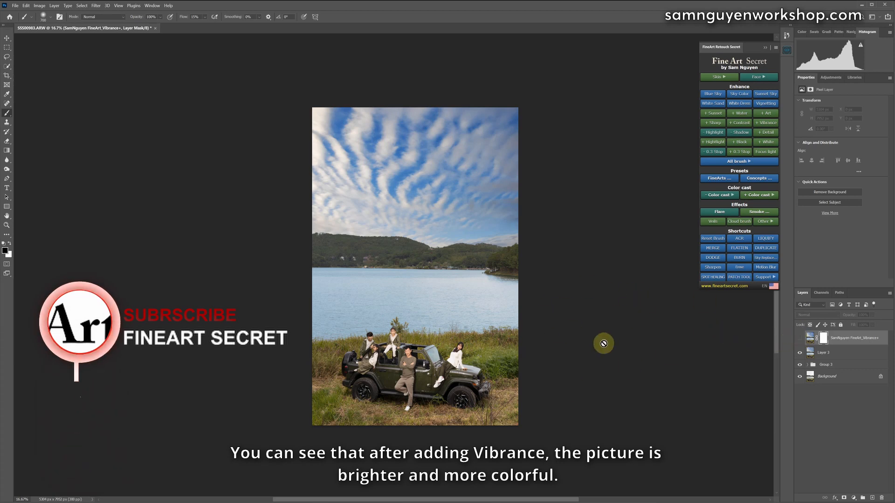
click(799, 338)
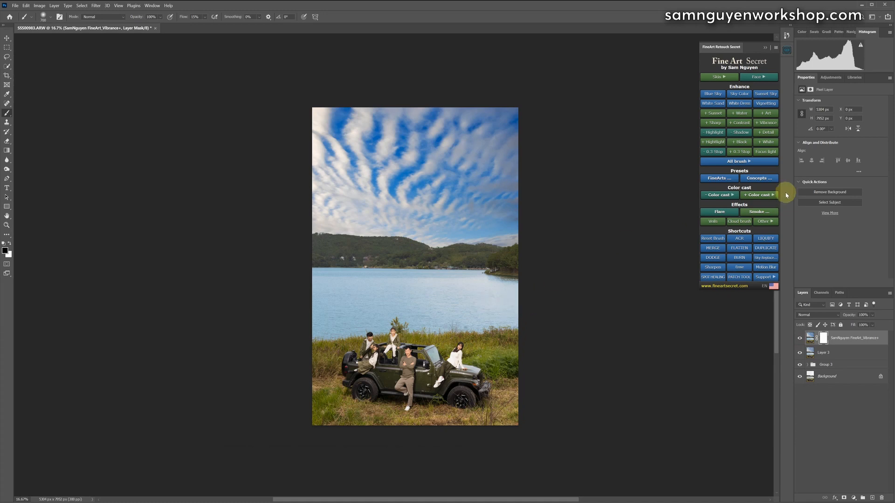
Add a second Vibrance layer, paint black over the lake water on its mask, and compare the photo with and without that layer.
click(740, 162)
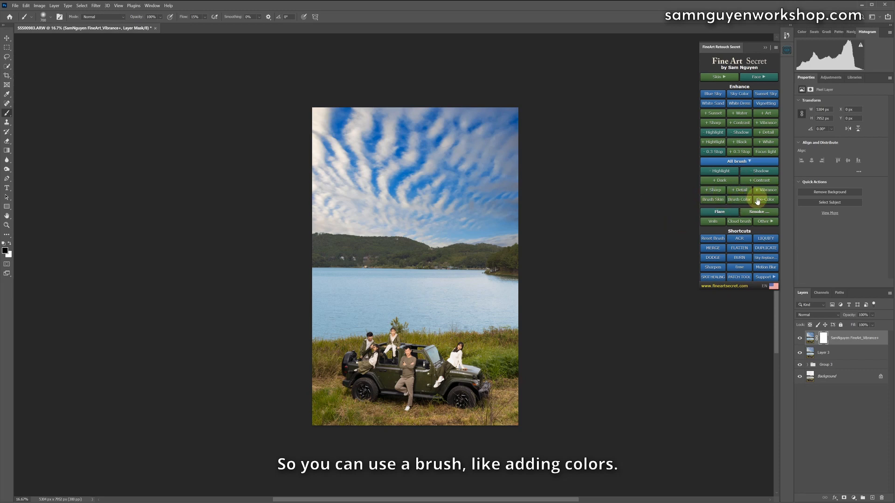
click(764, 190)
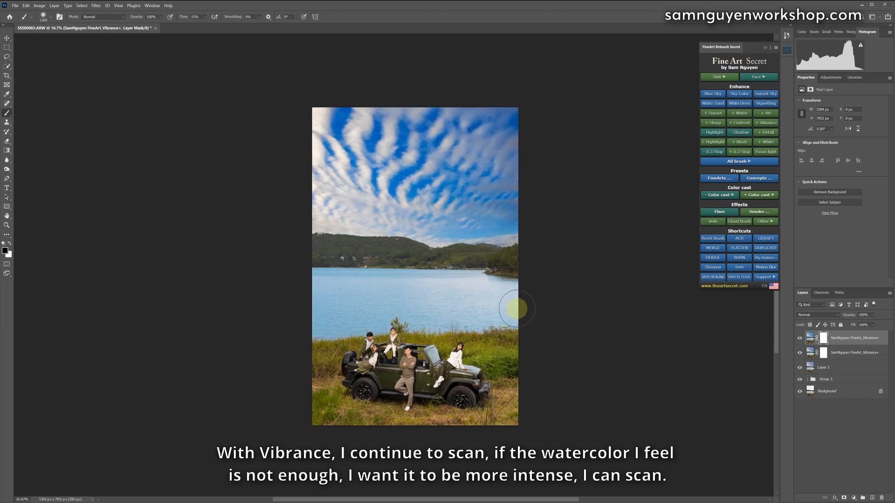
key(])
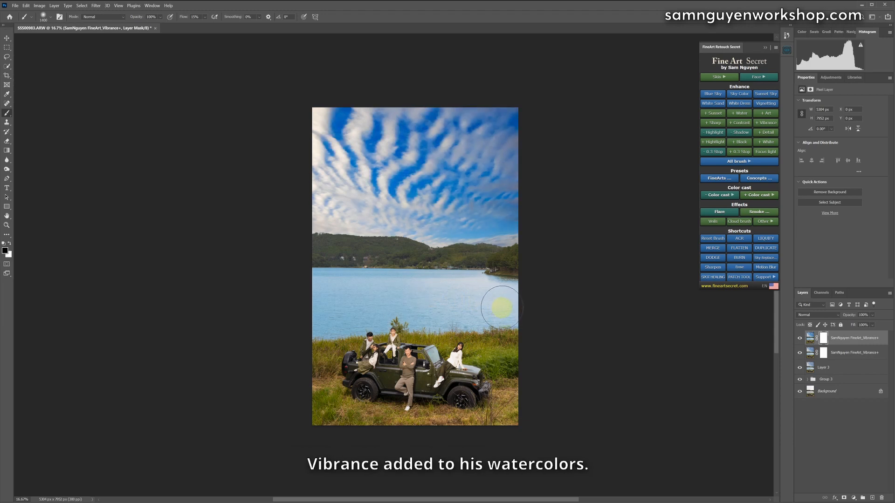
mouse_move(411, 294)
mouse_down()
mouse_move(380, 291)
mouse_move(456, 313)
mouse_move(289, 316)
mouse_move(464, 294)
mouse_up()
key(])
drag(346, 309, 458, 296)
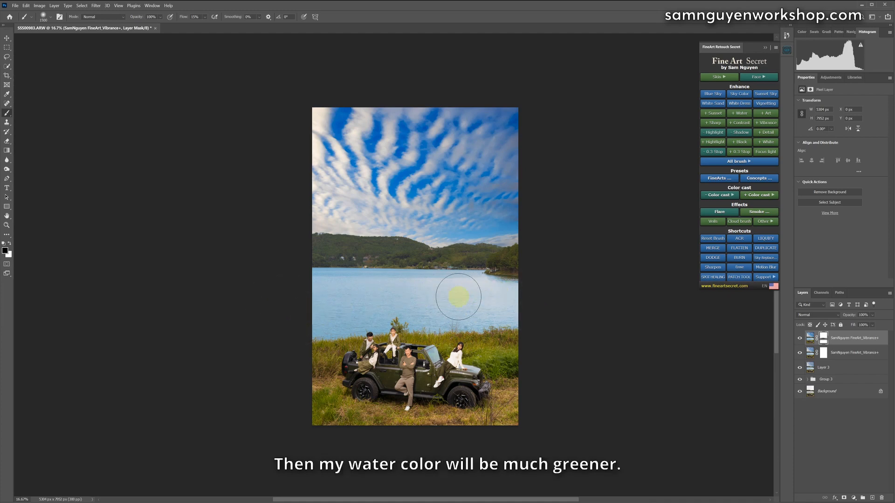
click(799, 338)
click(798, 339)
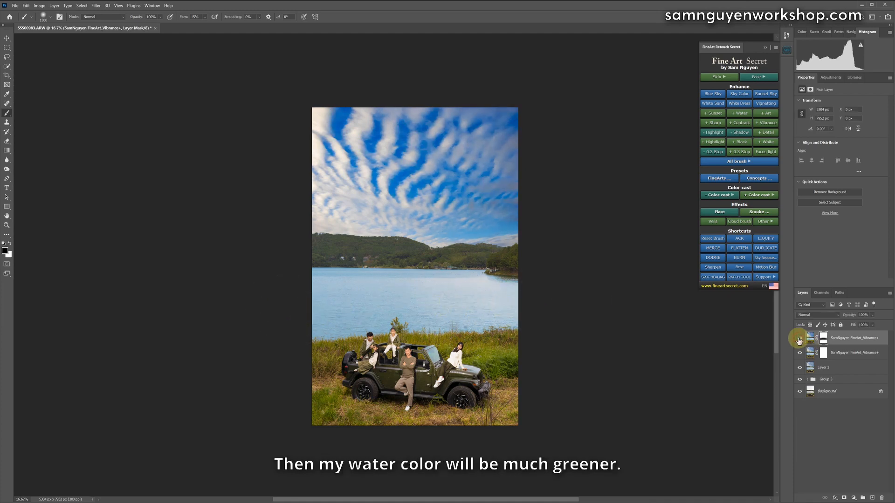
click(799, 338)
click(798, 339)
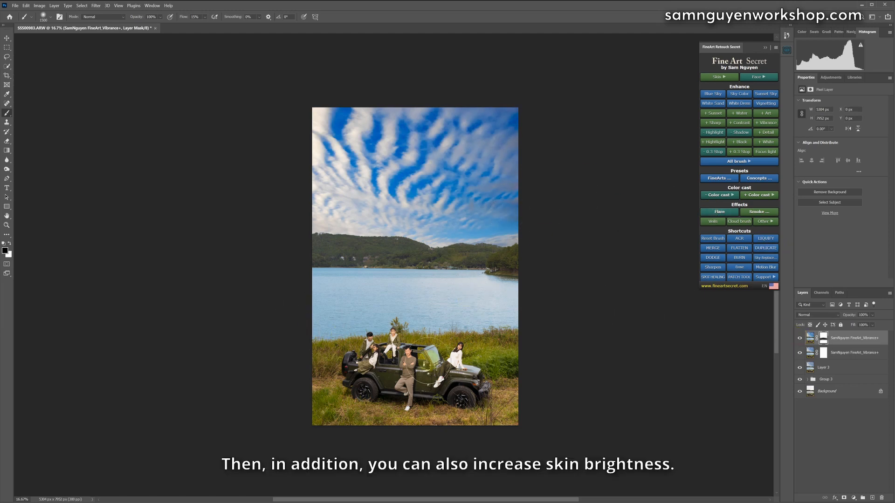
Add a White Skin 3 layer and brush its skin brightening over the standing man and the woman sitting on the hood.
click(716, 78)
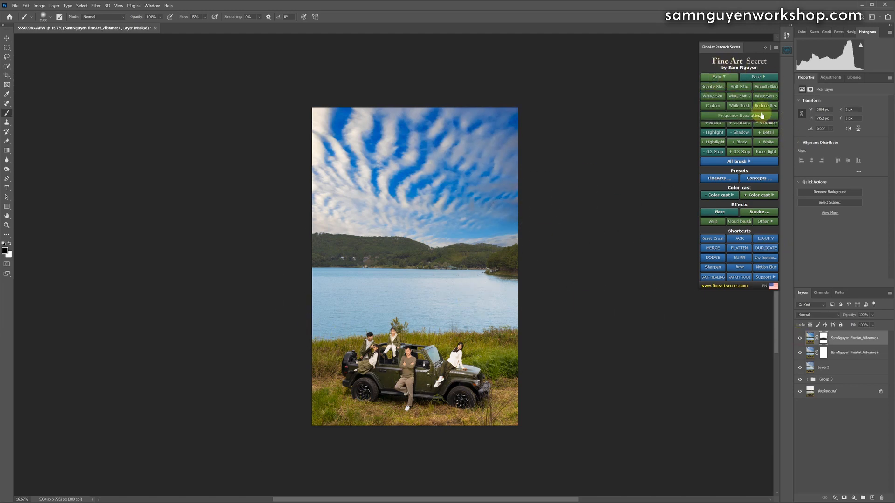
click(765, 110)
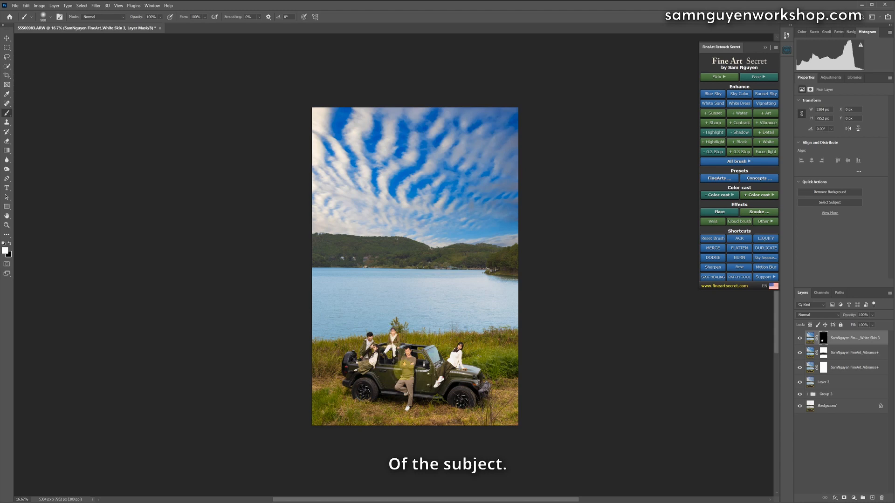
drag(404, 368, 409, 360)
key([)
click(461, 355)
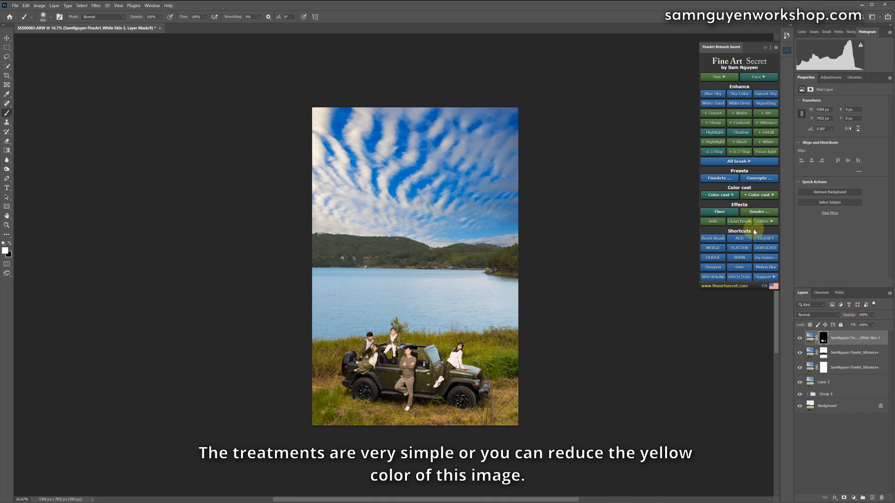
Reduce the yellow colour cast across the photo and lower the opacity of the yellow reduction layer.
click(713, 195)
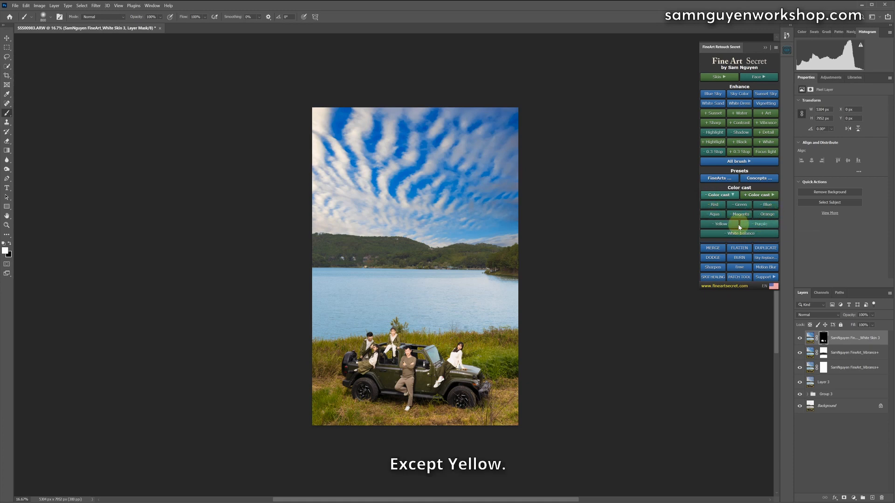
click(723, 225)
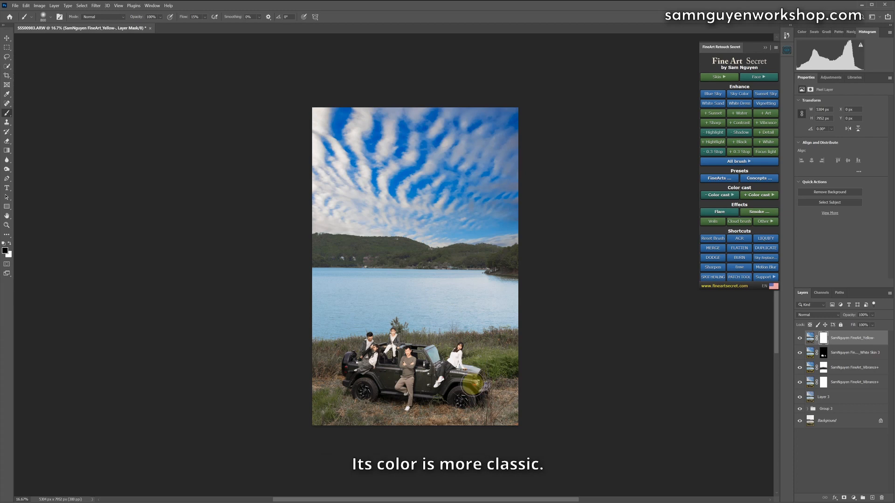
click(865, 315)
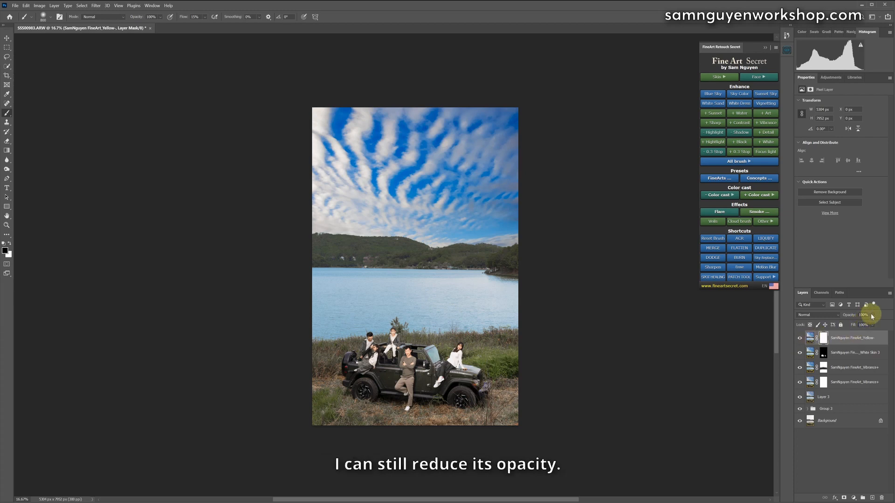
drag(866, 327, 857, 325)
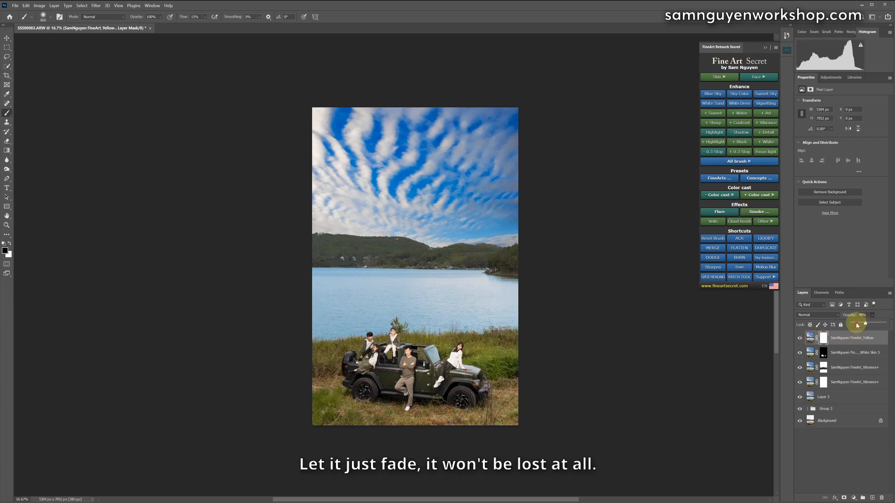